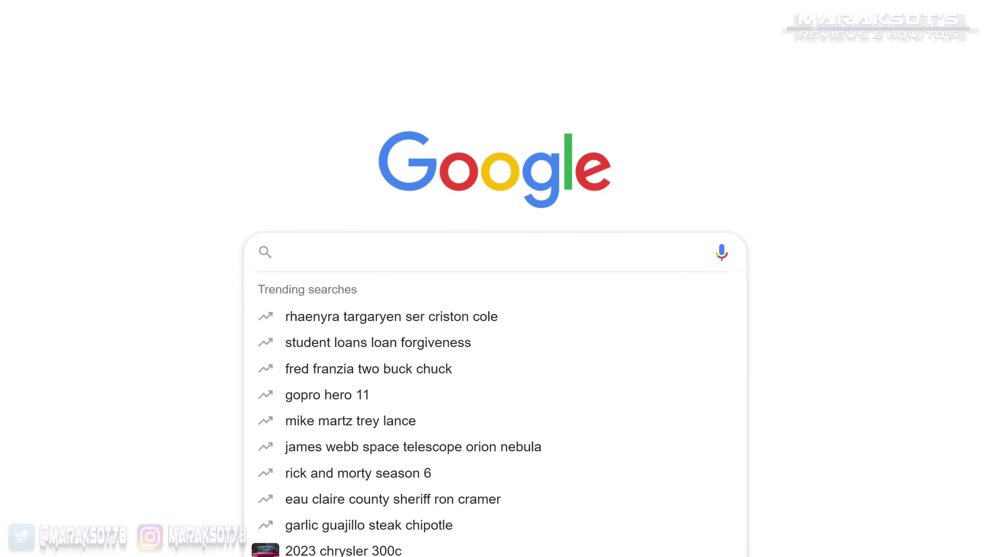
- Sign in to the ASUS router admin page at router.asus.com and open its Wireless settings
{"action": "type", "text": "how to log in to asus rout"}
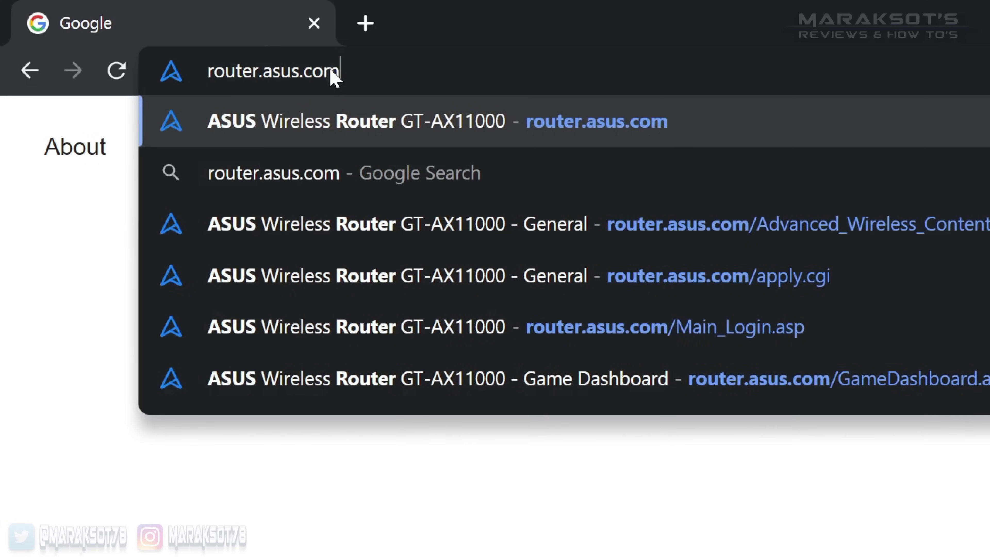
{"action": "key", "text": "Return"}
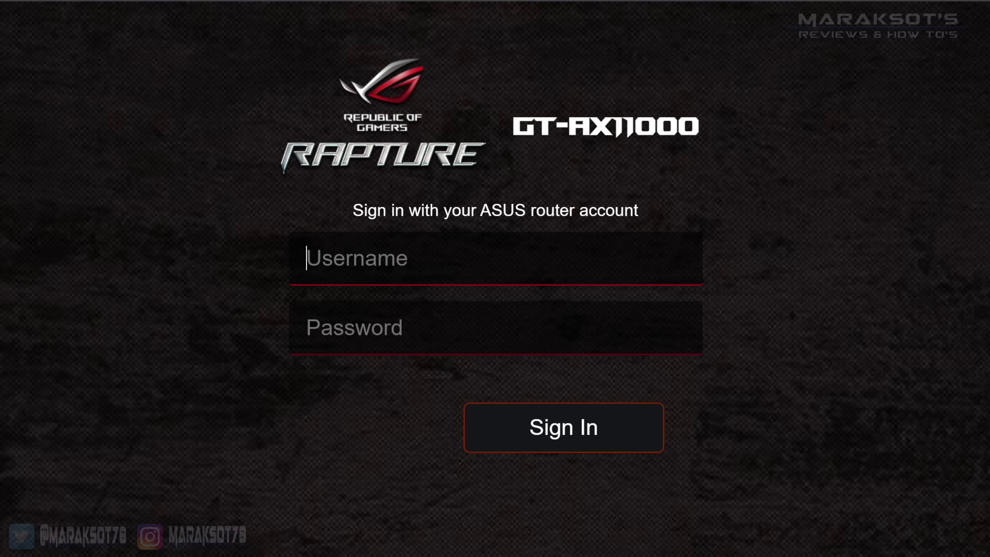
{"action": "type", "text": "admin"}
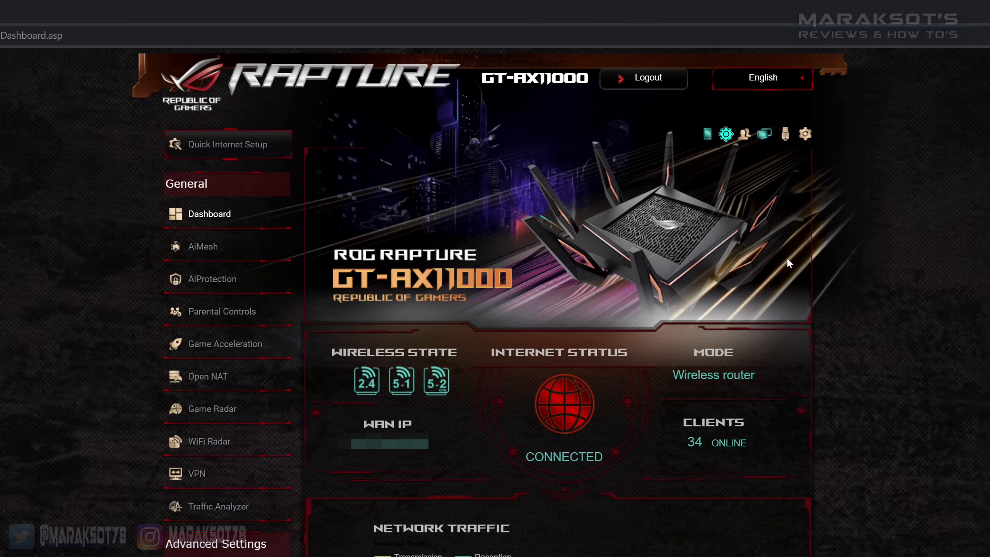
{"action": "scroll", "coordinate": [257, 265], "scroll_direction": "down", "scroll_amount": 6}
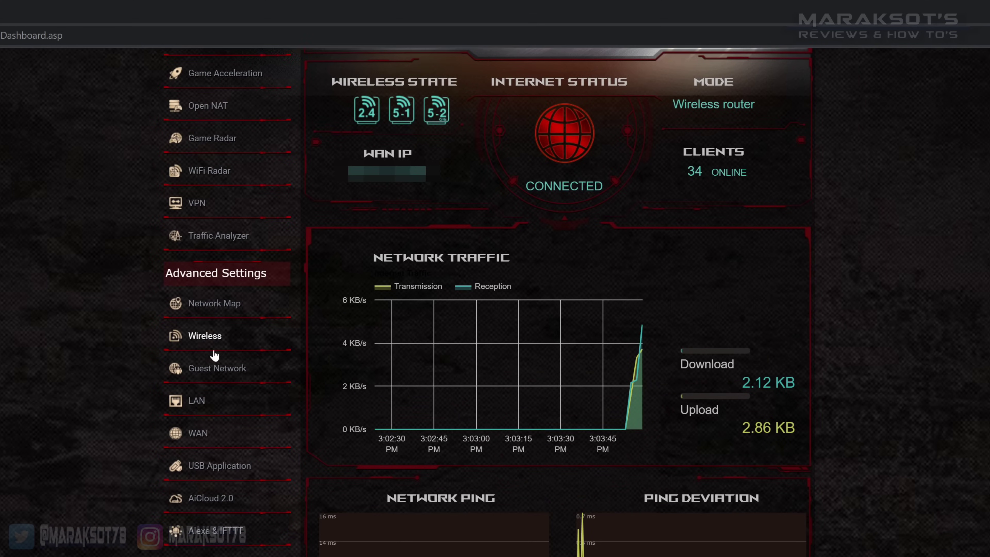
{"action": "left_click", "coordinate": [205, 336]}
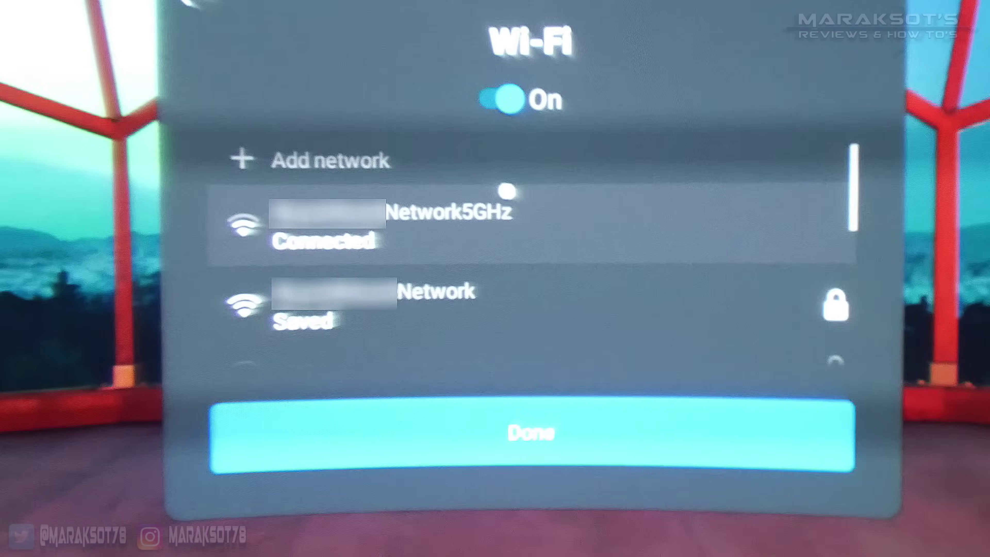
- On the headset, view details of the connected 5GHz Wi-Fi network and confirm Good signal
{"action": "left_click", "coordinate": [509, 221]}
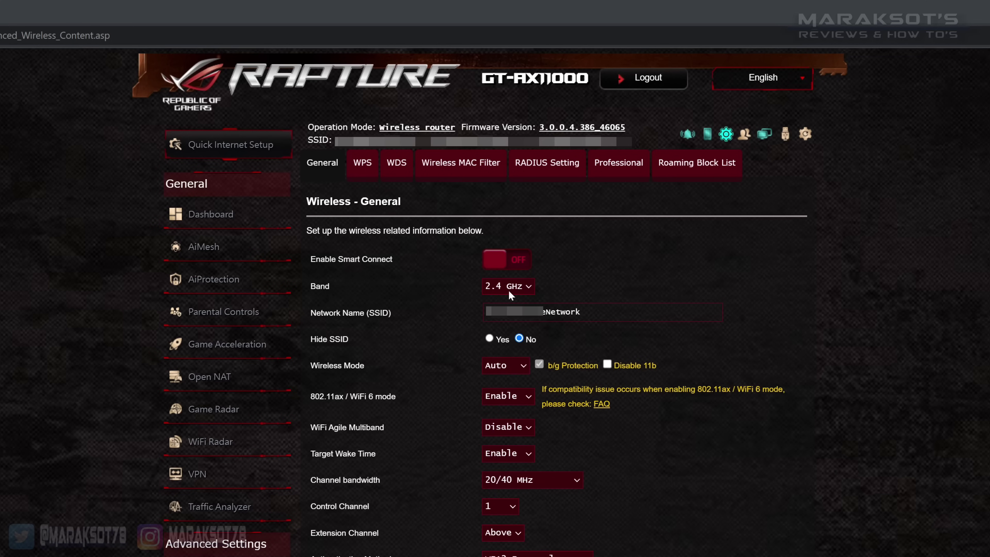
- Switch to the 5 GHz-1 band, set channel bandwidth to 80 MHz, and apply the settings
{"action": "left_click", "coordinate": [508, 285]}
{"action": "left_click", "coordinate": [507, 312]}
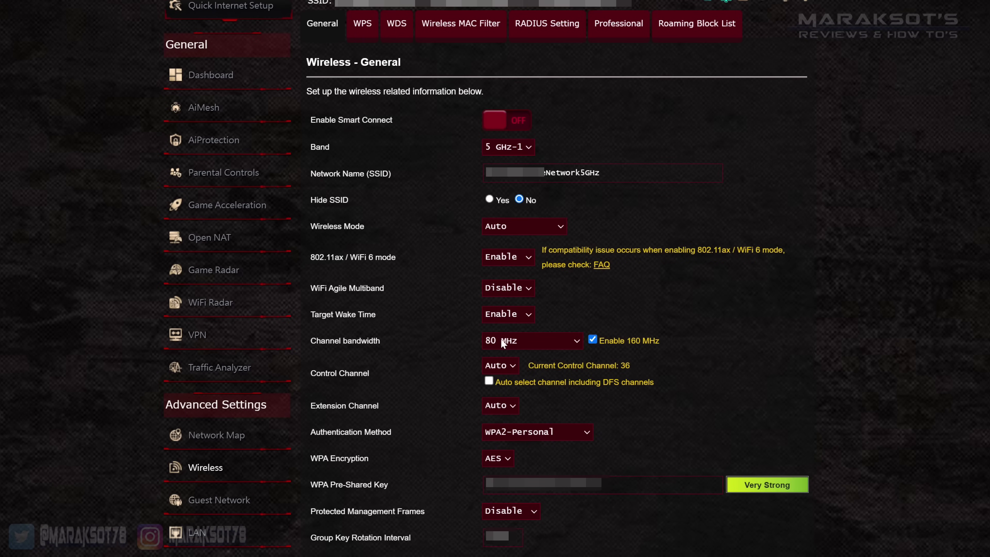
{"action": "left_click", "coordinate": [530, 349]}
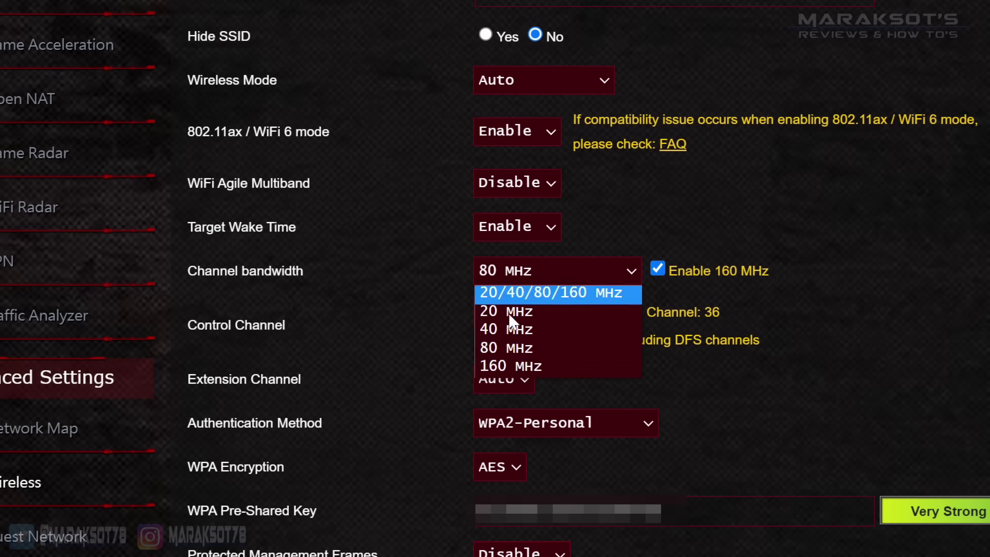
{"action": "left_click", "coordinate": [506, 387]}
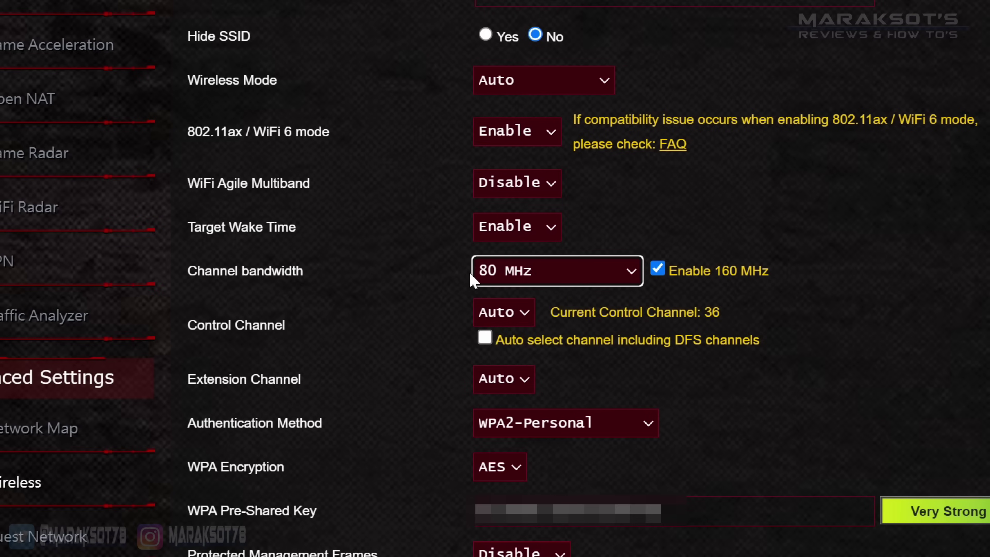
{"action": "left_click", "coordinate": [634, 273]}
{"action": "left_click", "coordinate": [563, 290]}
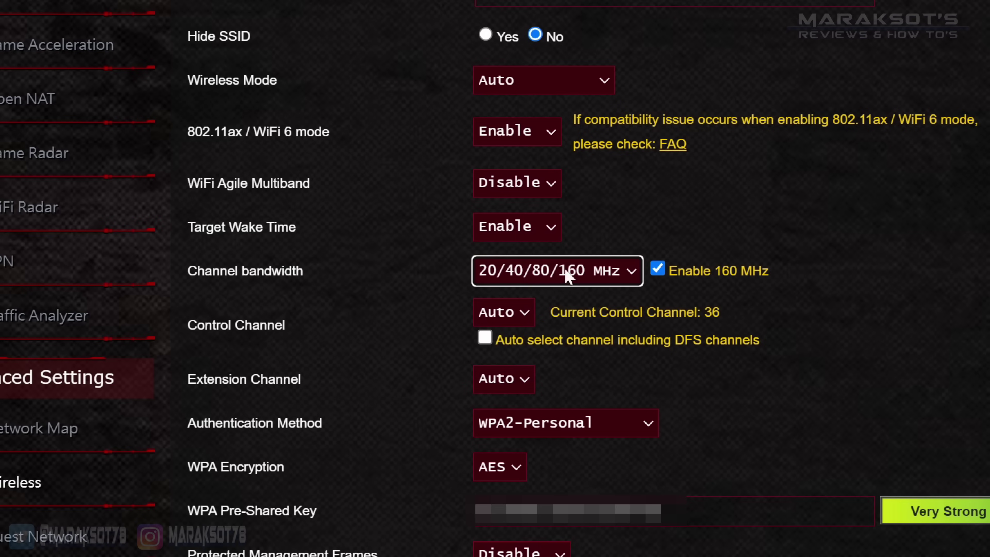
{"action": "left_click", "coordinate": [621, 273]}
{"action": "left_click", "coordinate": [498, 346]}
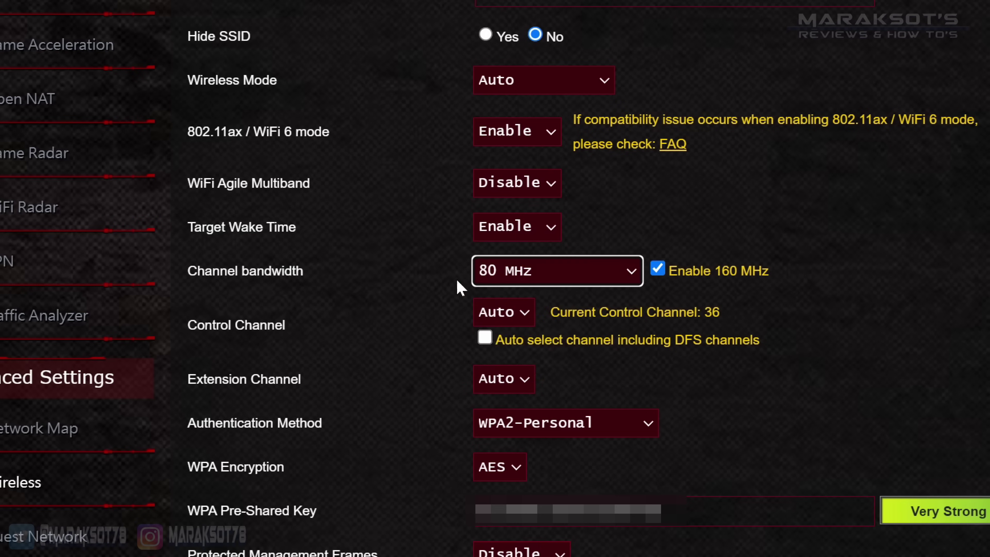
{"action": "scroll", "coordinate": [546, 156], "scroll_direction": "down", "scroll_amount": 5}
{"action": "left_click", "coordinate": [604, 409]}
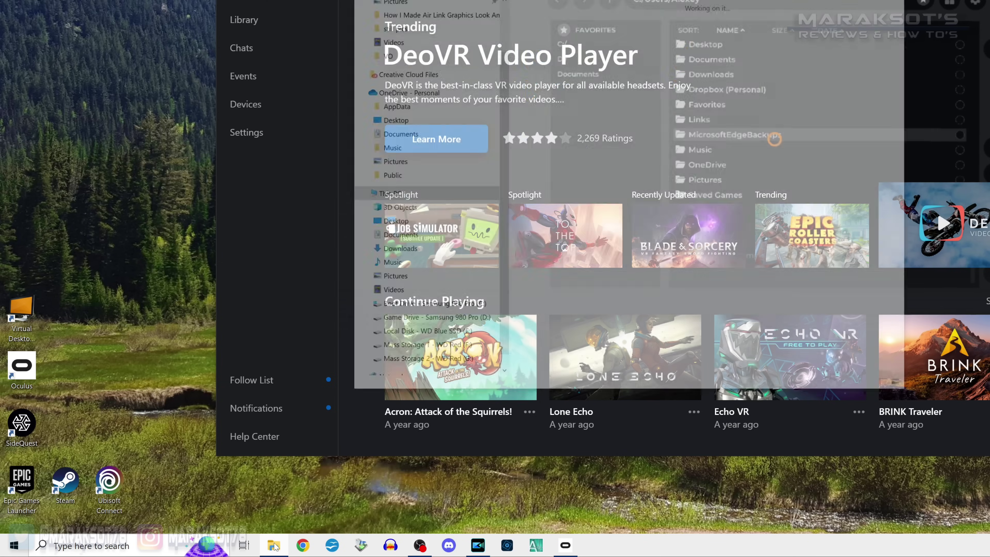
- Browse to C:\Program Files\Oculus\Support\oculus-diagnostics and launch OculusDebugTool
{"action": "left_click", "coordinate": [274, 546]}
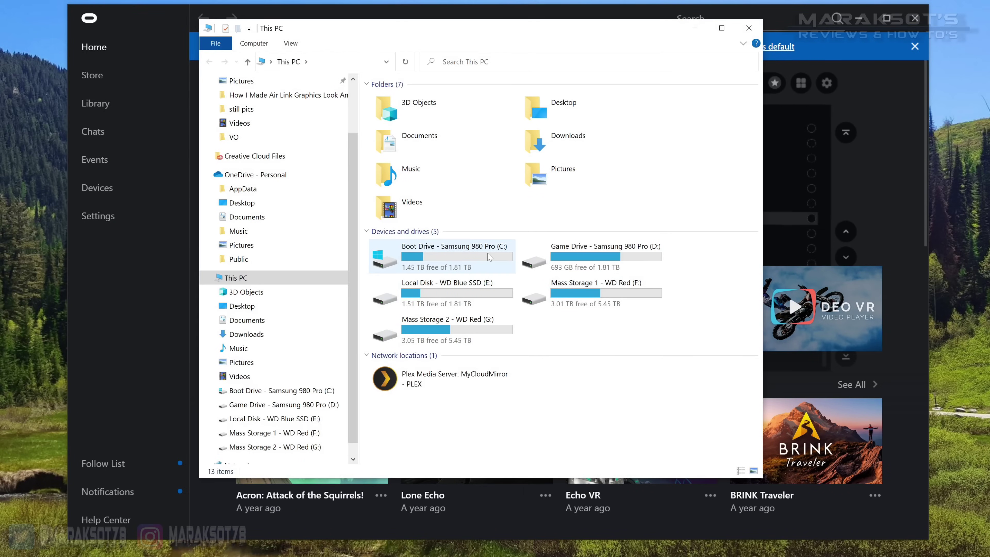
{"action": "double_click", "coordinate": [473, 256]}
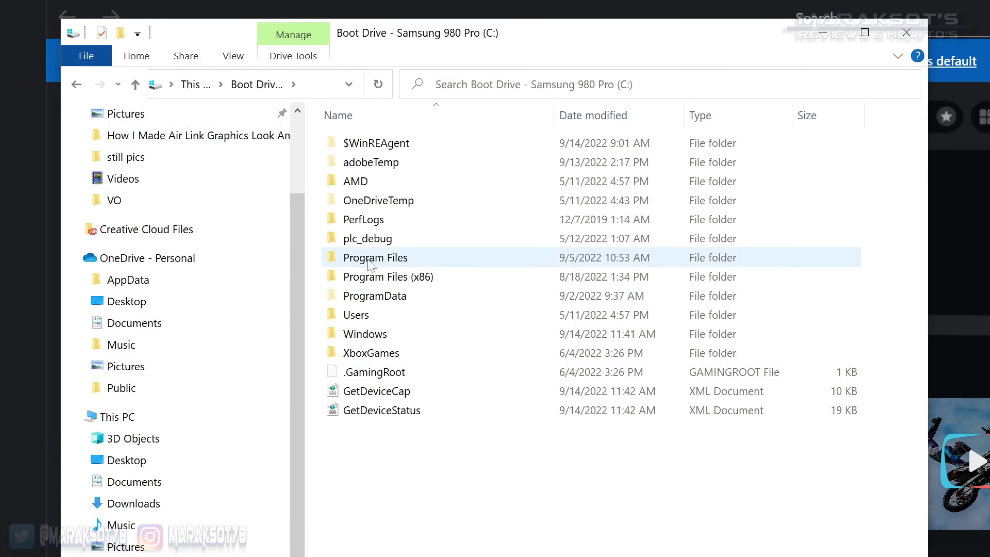
{"action": "left_click", "coordinate": [378, 261]}
{"action": "double_click", "coordinate": [378, 262]}
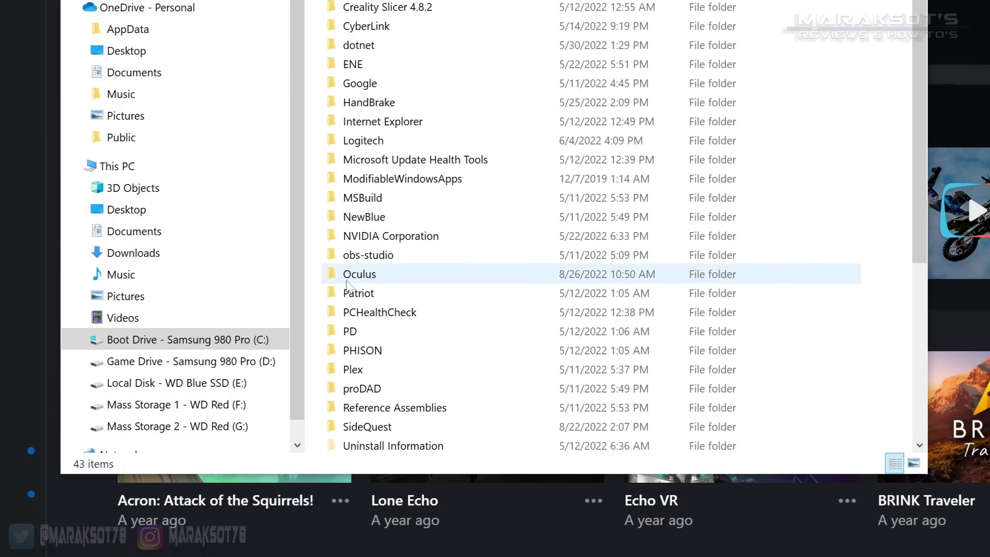
{"action": "left_click", "coordinate": [356, 526]}
{"action": "double_click", "coordinate": [356, 278]}
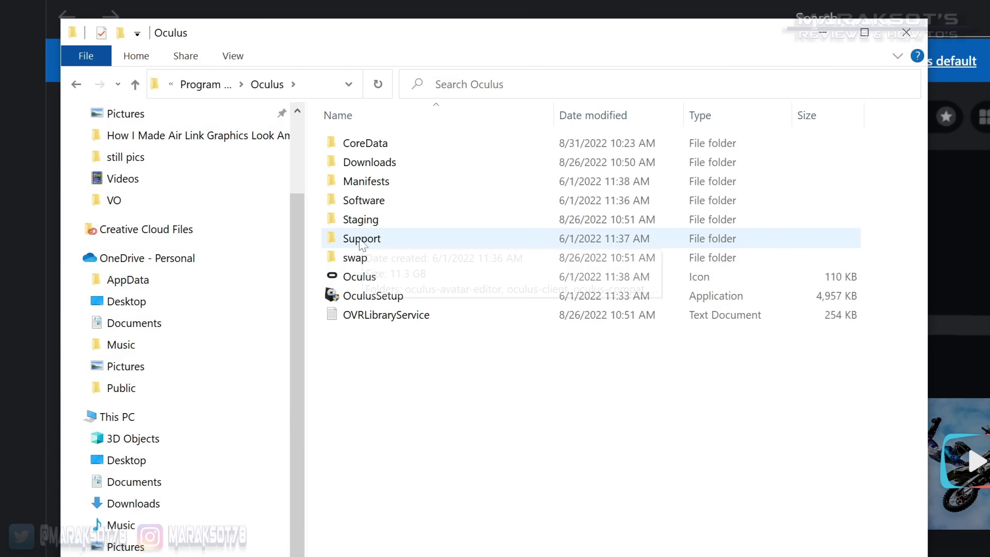
{"action": "double_click", "coordinate": [350, 236]}
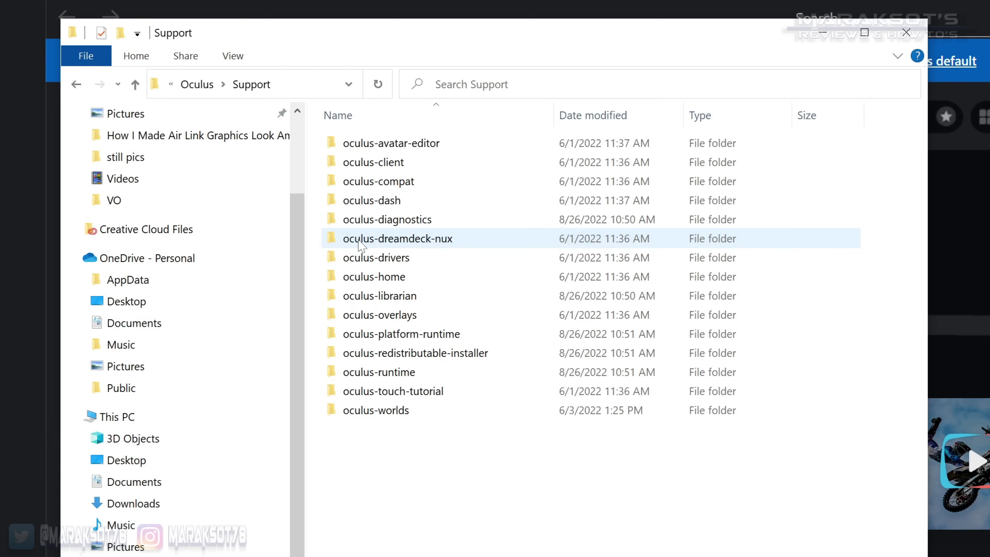
{"action": "double_click", "coordinate": [394, 222]}
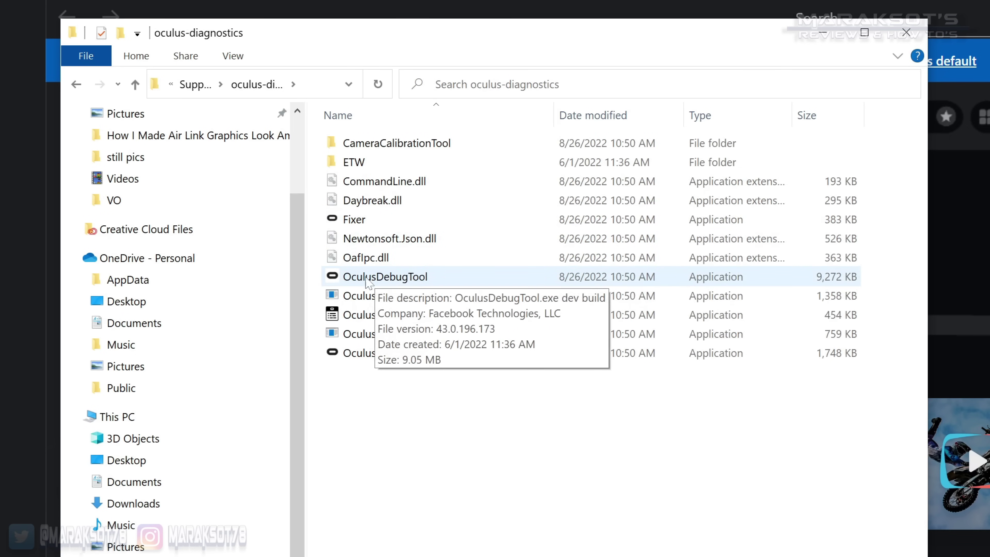
{"action": "double_click", "coordinate": [391, 277]}
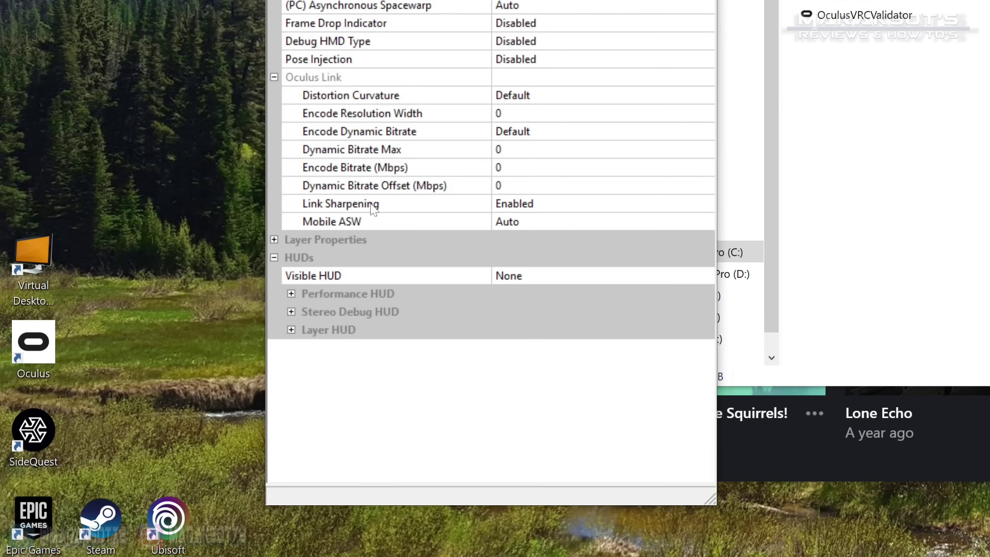
- Set Oculus Link's Link Sharpening to Enabled in the Oculus Debug Tool
{"action": "left_click", "coordinate": [534, 211]}
{"action": "left_click", "coordinate": [560, 211]}
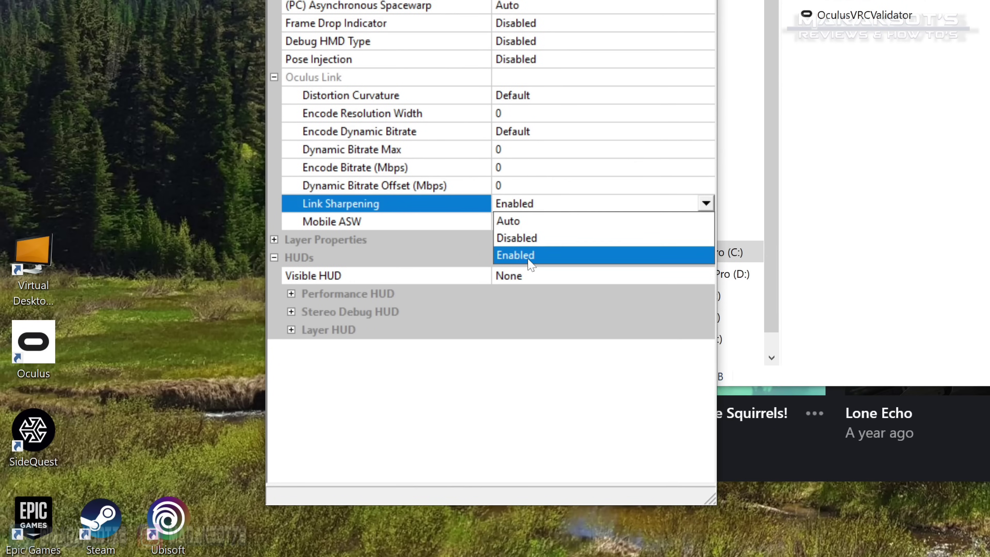
{"action": "left_click", "coordinate": [519, 257]}
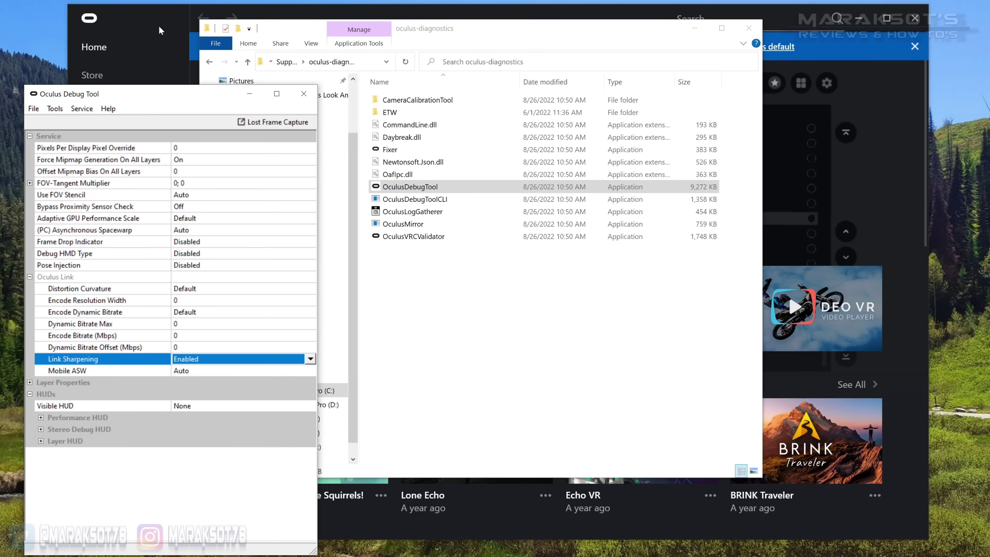
{"action": "left_click", "coordinate": [147, 14]}
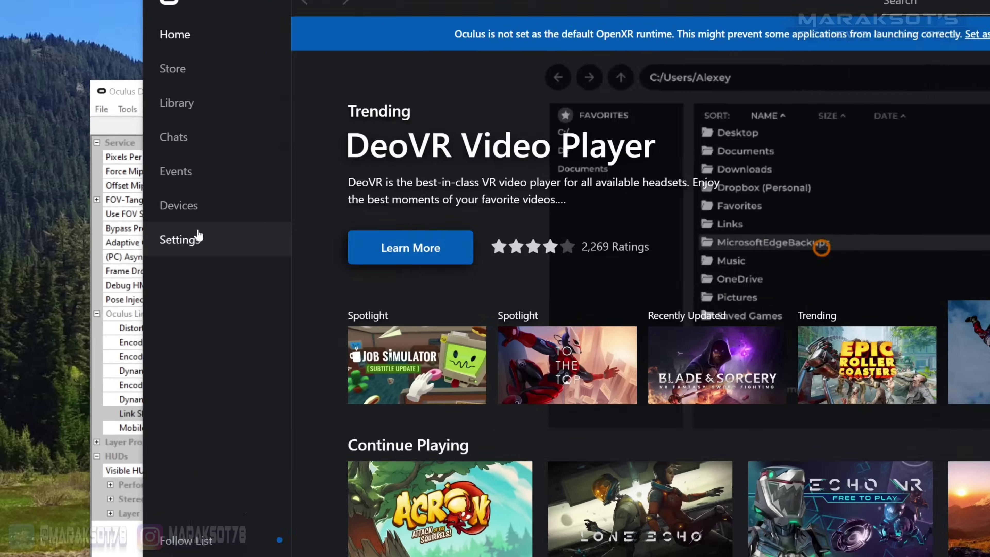
- From Devices, open Graphics Preferences for the Quest 2 and Touch headset
{"action": "left_click", "coordinate": [103, 189]}
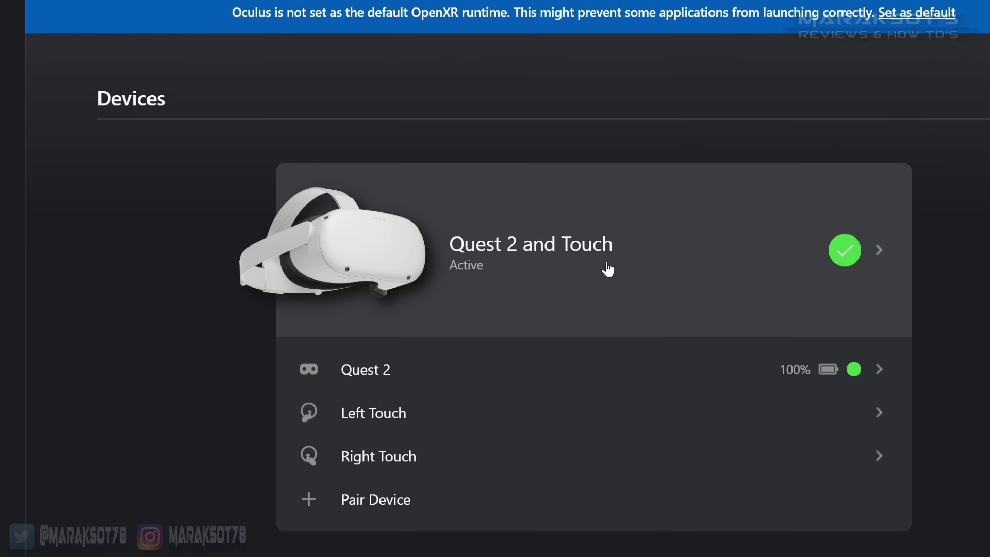
{"action": "left_click", "coordinate": [643, 281]}
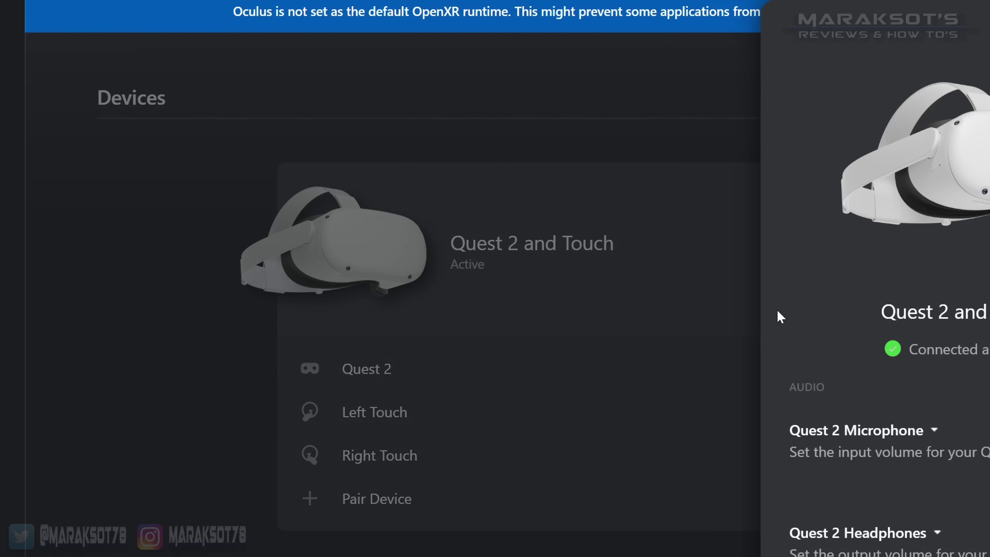
{"action": "scroll", "coordinate": [961, 375], "scroll_direction": "down", "scroll_amount": 5}
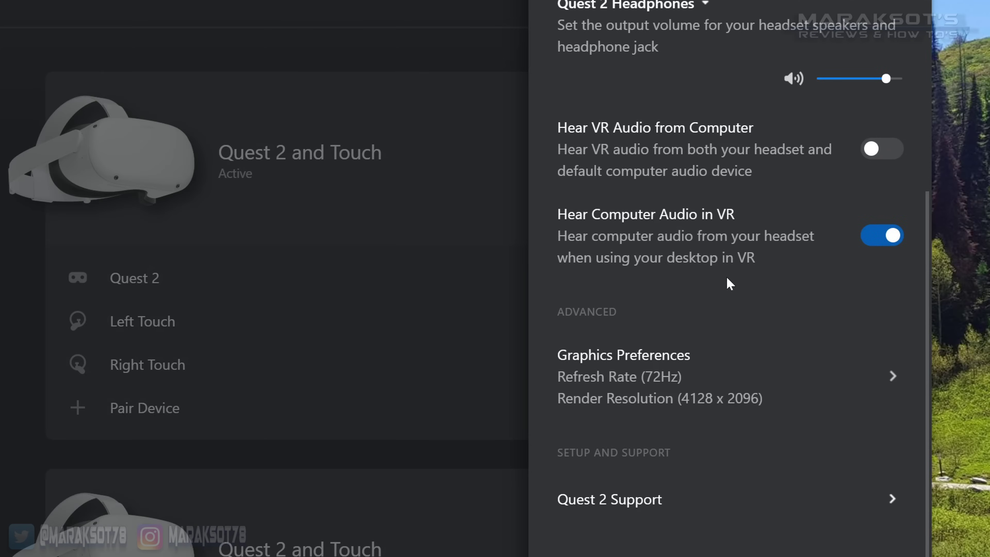
{"action": "left_click", "coordinate": [700, 379]}
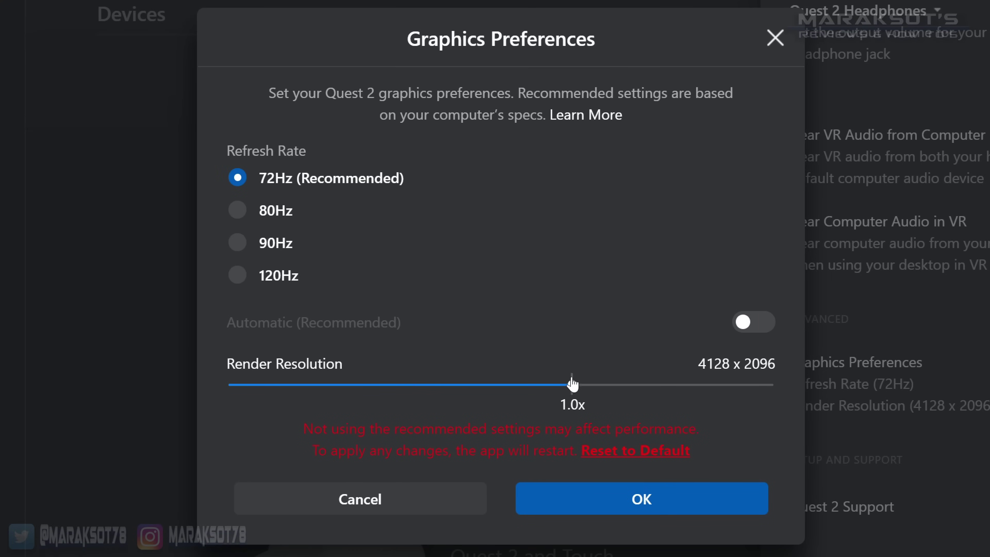
- Set 90Hz and 1.3x render resolution (4704 x 2384), then Save & Restart
{"action": "left_click_drag", "start_coordinate": [572, 388], "coordinate": [687, 400]}
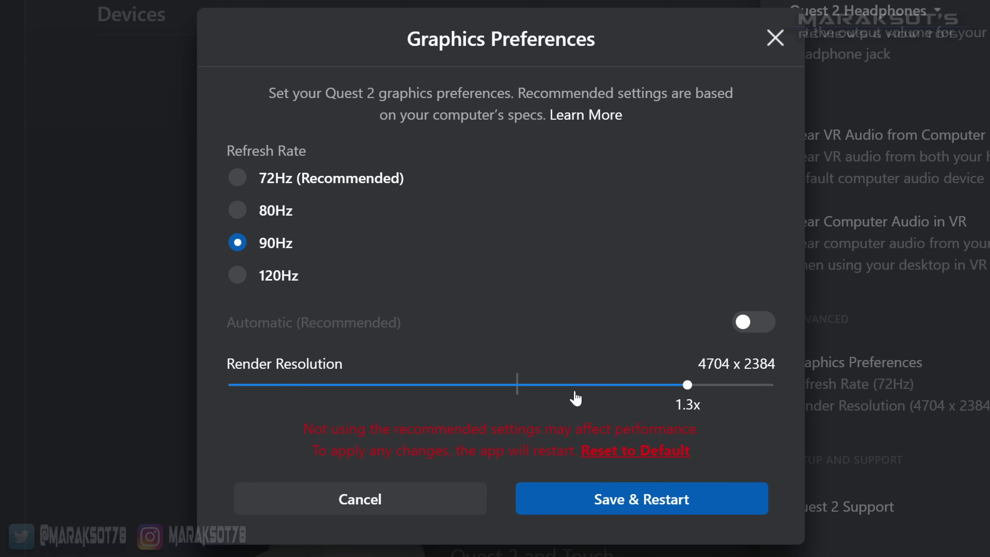
{"action": "left_click", "coordinate": [624, 505]}
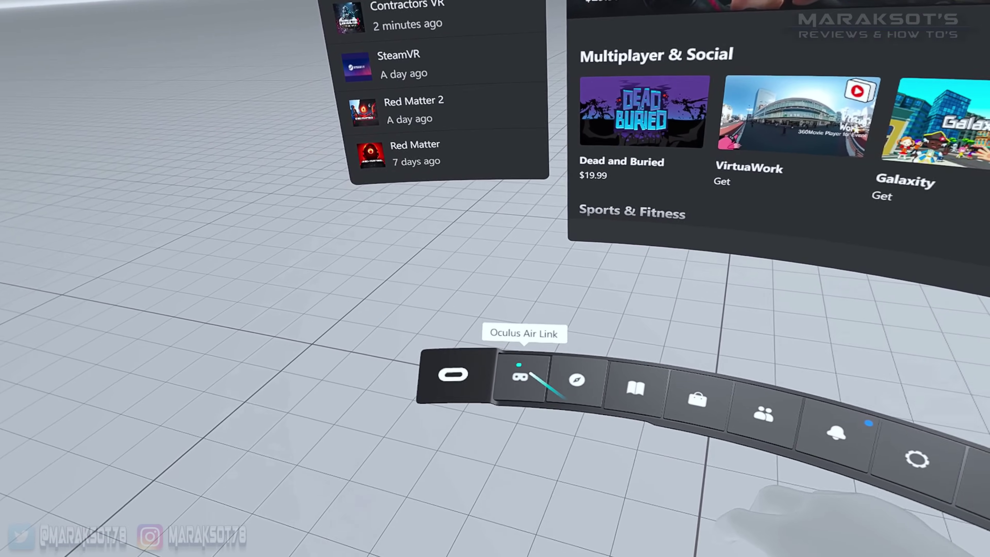
- Raise the Air Link dynamic bitrate to 200 Mbps, then launch Contractors VR from the Library
{"action": "left_click", "coordinate": [517, 381]}
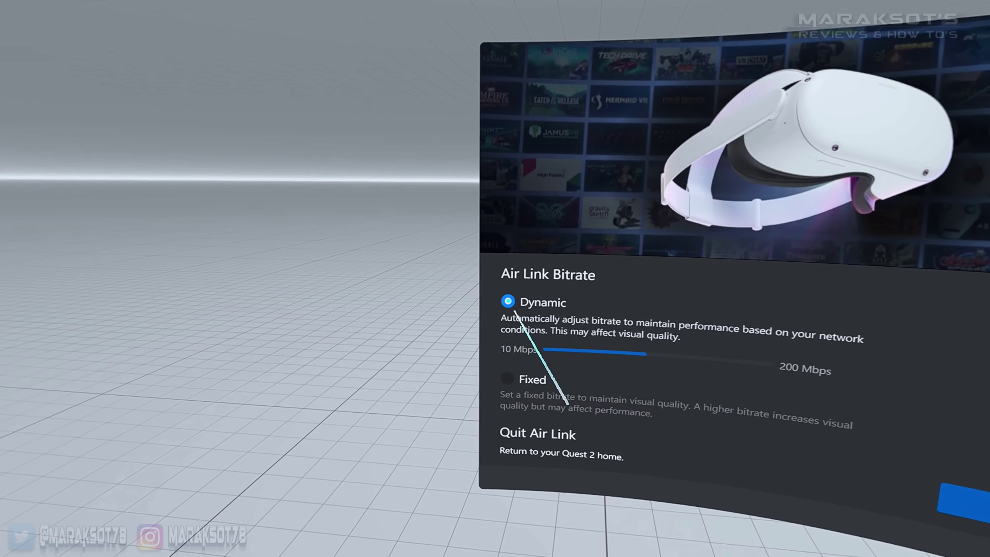
{"action": "mouse_move", "coordinate": [558, 337]}
{"action": "left_click_drag", "start_coordinate": [533, 324], "coordinate": [646, 323]}
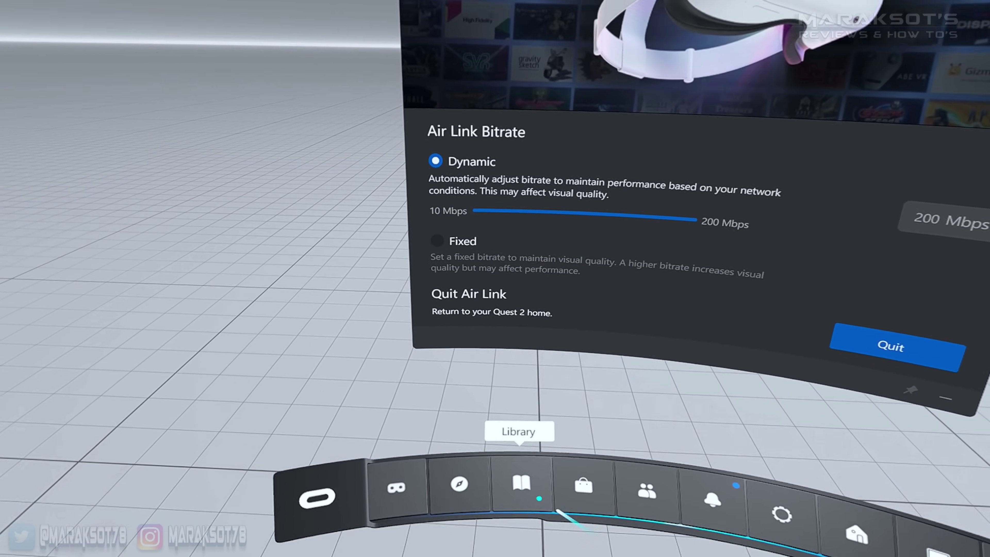
{"action": "left_click", "coordinate": [521, 456]}
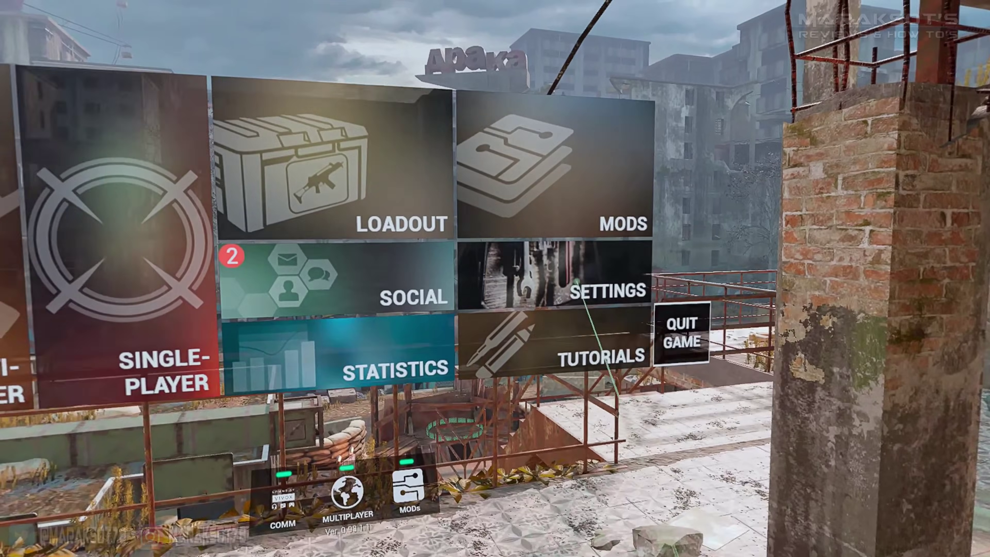
- Change Contractors VR's graphics Resolution setting from HIGH to ULTRA
{"action": "left_click", "coordinate": [509, 301]}
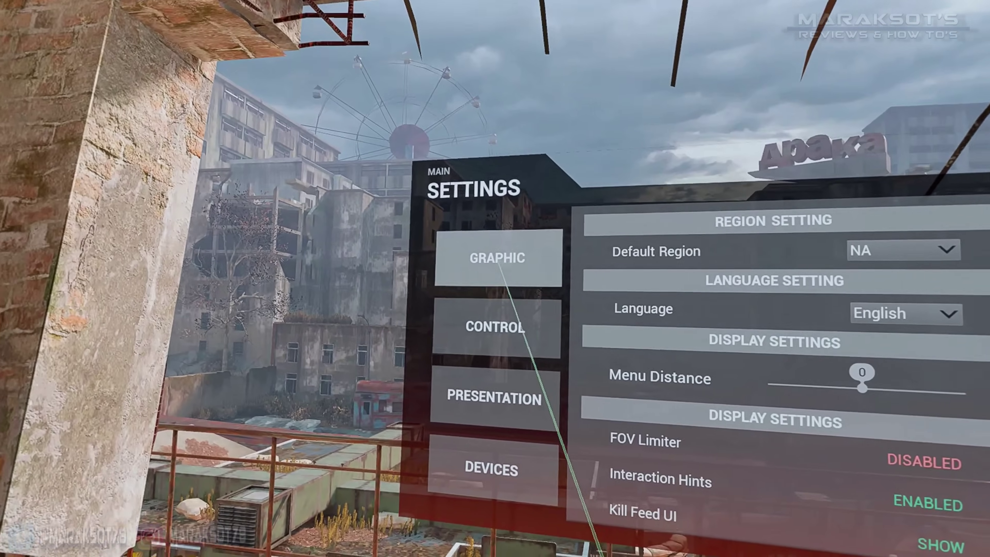
{"action": "left_click", "coordinate": [485, 251]}
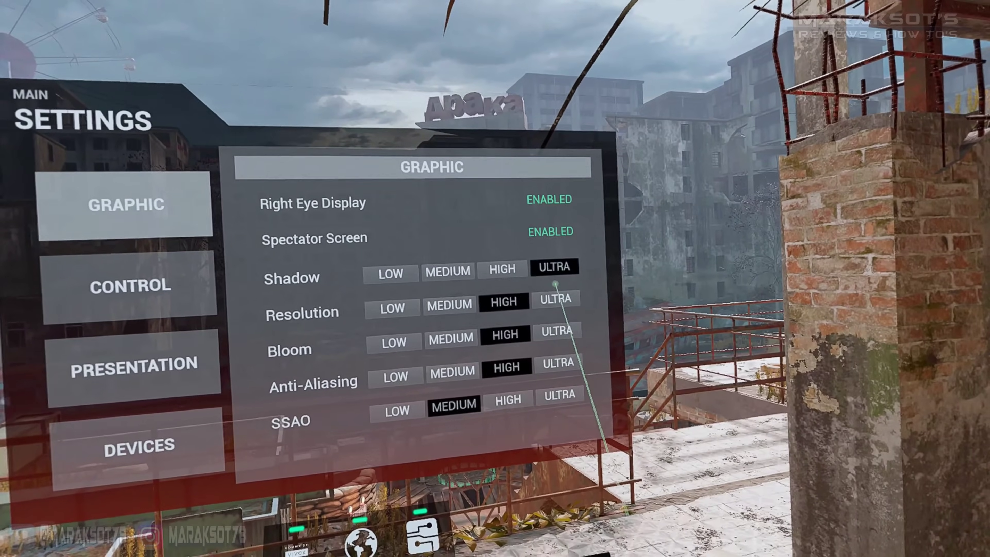
{"action": "left_click", "coordinate": [556, 299]}
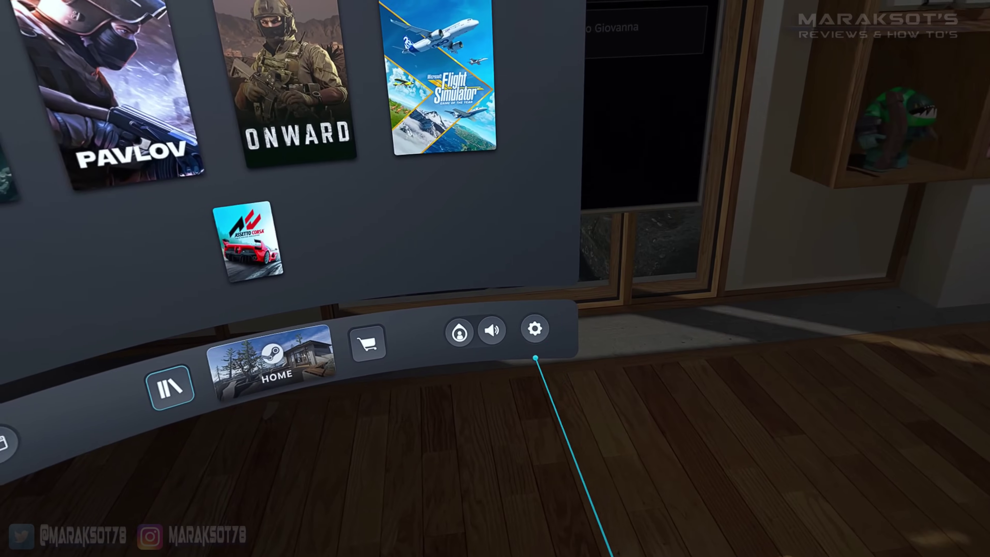
- Set SteamVR's custom per-eye render resolution to 150% (2900 x 2936) at 90 Hz
{"action": "left_click", "coordinate": [543, 332]}
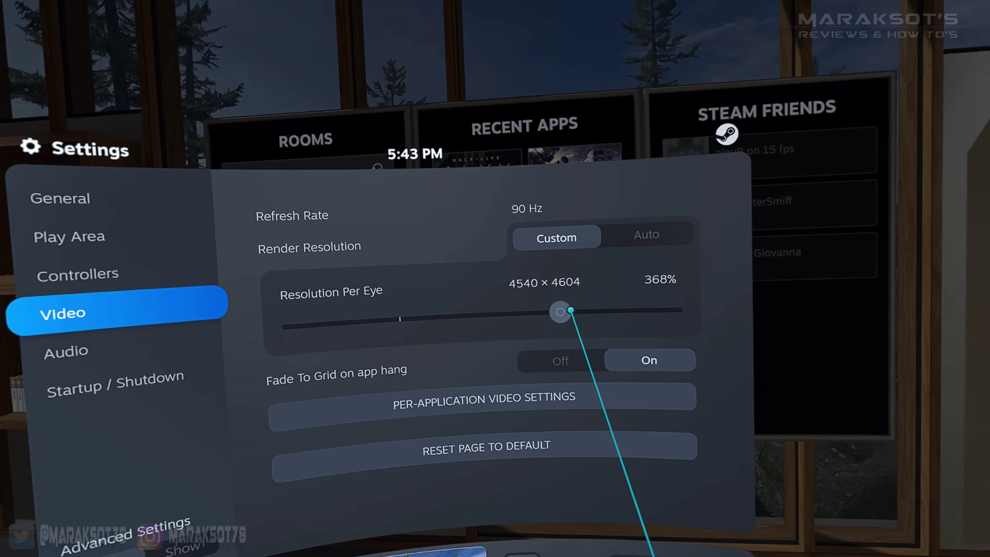
{"action": "left_click_drag", "start_coordinate": [571, 311], "coordinate": [482, 311]}
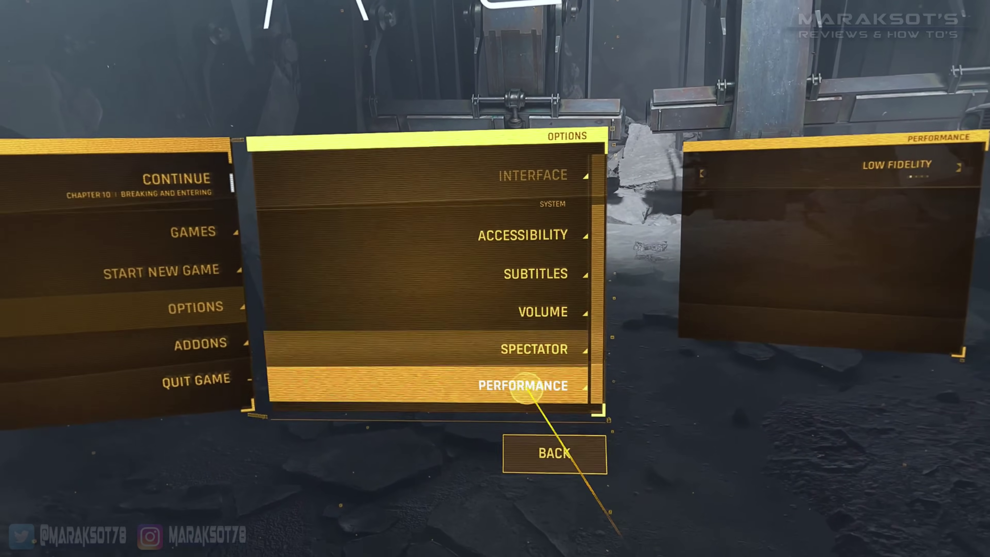
- Raise Half-Life: Alyx's performance preset from Low to ULTRA FIDELITY in the Performance options
{"action": "left_click", "coordinate": [527, 392]}
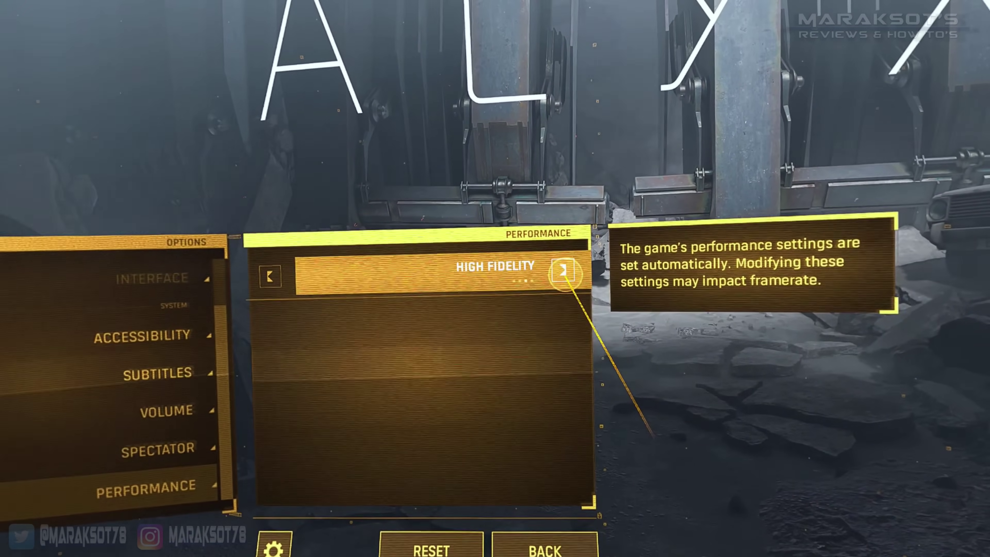
{"action": "left_click", "coordinate": [563, 270]}
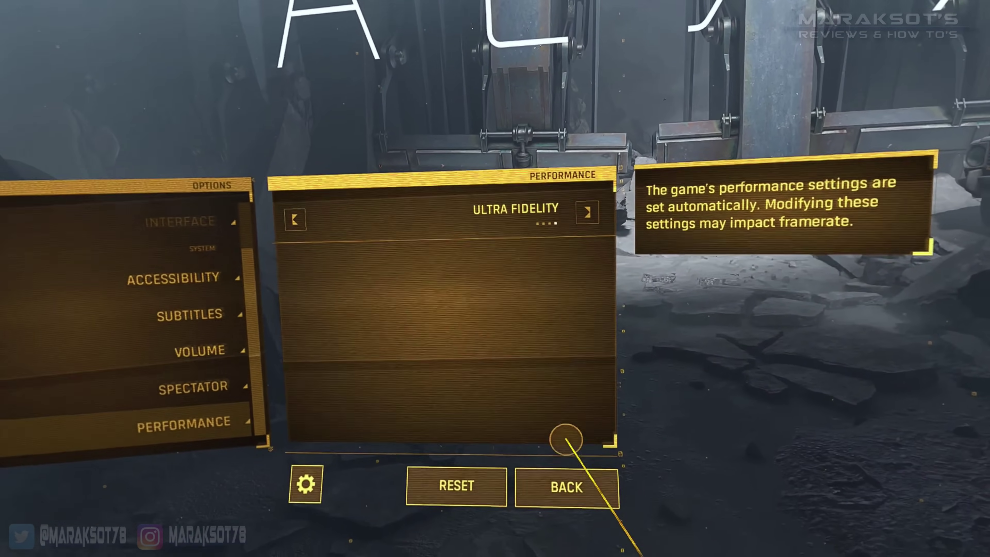
{"action": "left_click", "coordinate": [573, 486]}
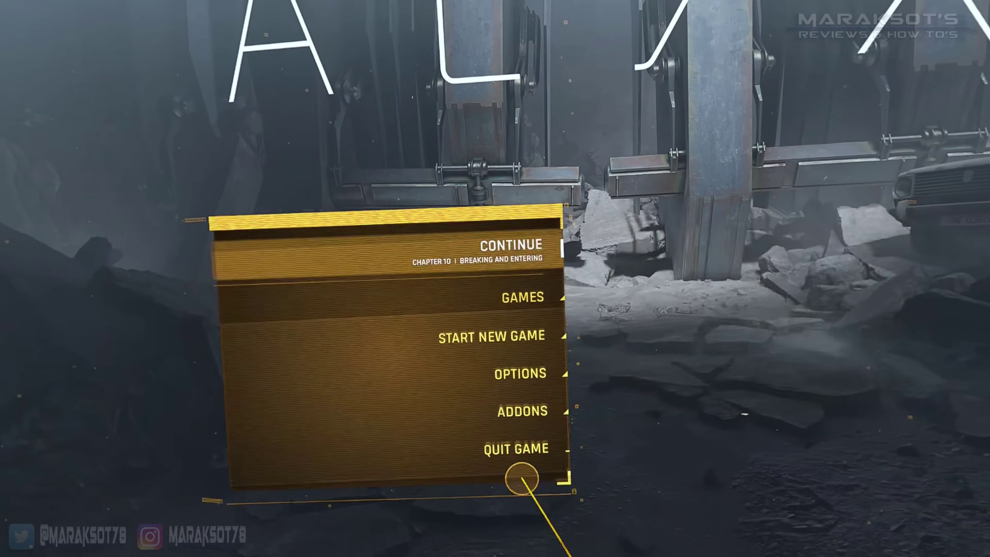